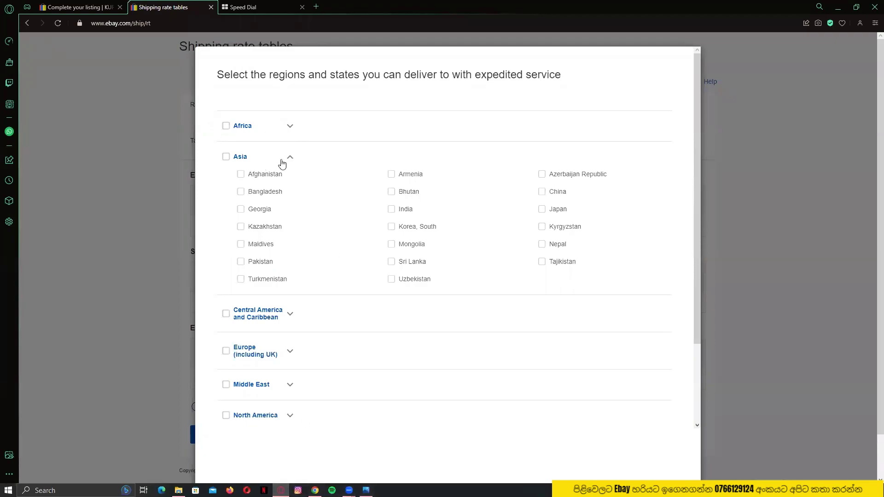
Look up Bangladesh's 3 kg EMS rate in Annex_1.pdf in Chrome and convert 5400 Sri Lankan Rupees to US Dollars on Google
{"action": "left_click", "coordinate": [290, 158]}
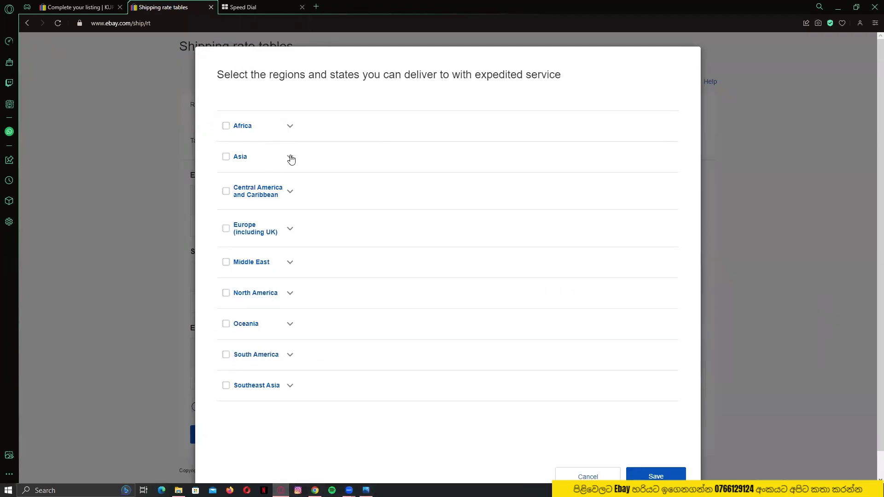
{"action": "left_click", "coordinate": [290, 158]}
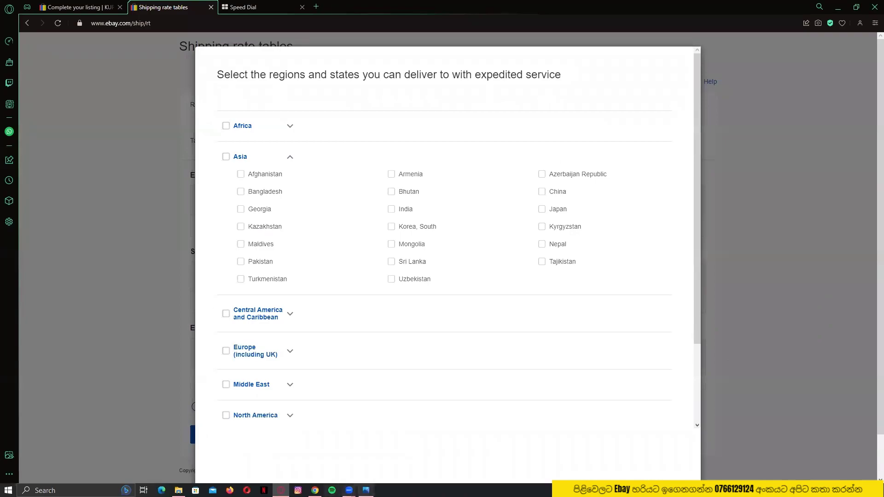
{"action": "mouse_move", "coordinate": [315, 491]}
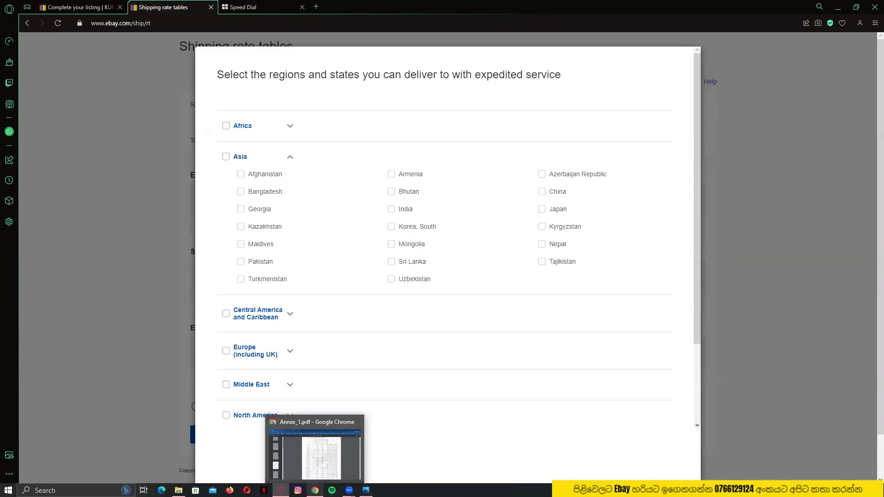
{"action": "left_click", "coordinate": [338, 427]}
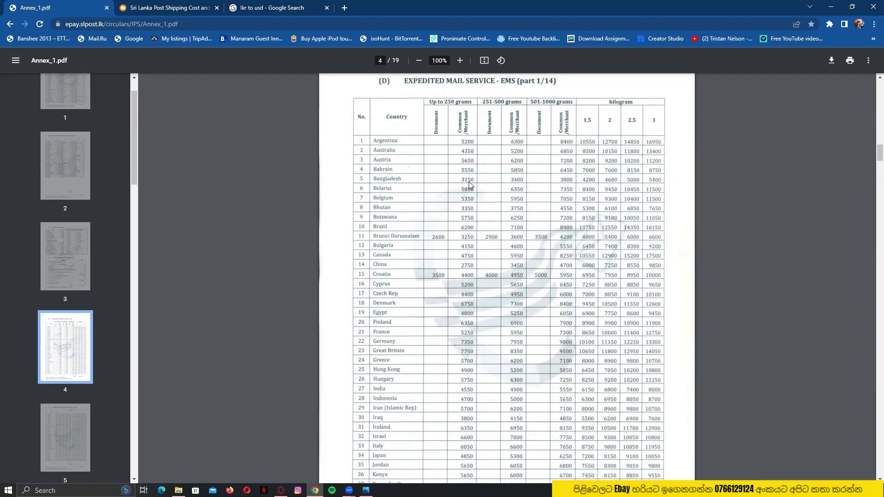
{"action": "left_click", "coordinate": [288, 6]}
{"action": "left_click", "coordinate": [109, 230]}
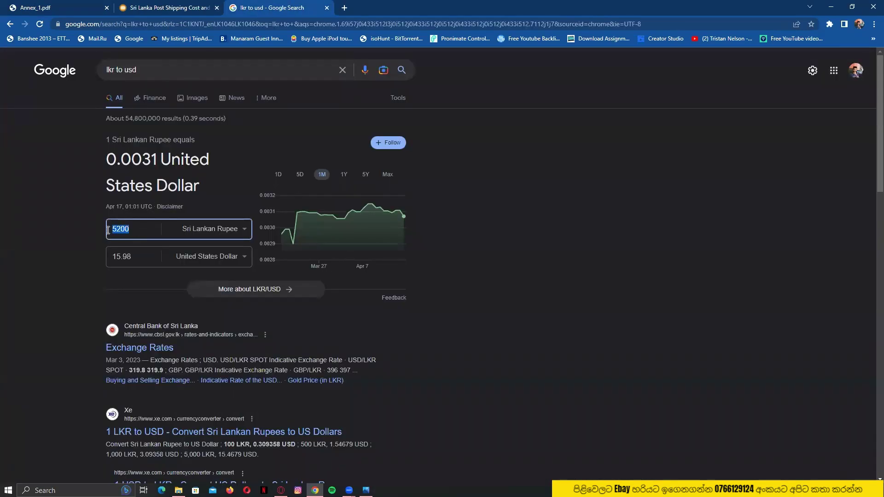
{"action": "type", "text": "5400"}
{"action": "left_click", "coordinate": [143, 259]}
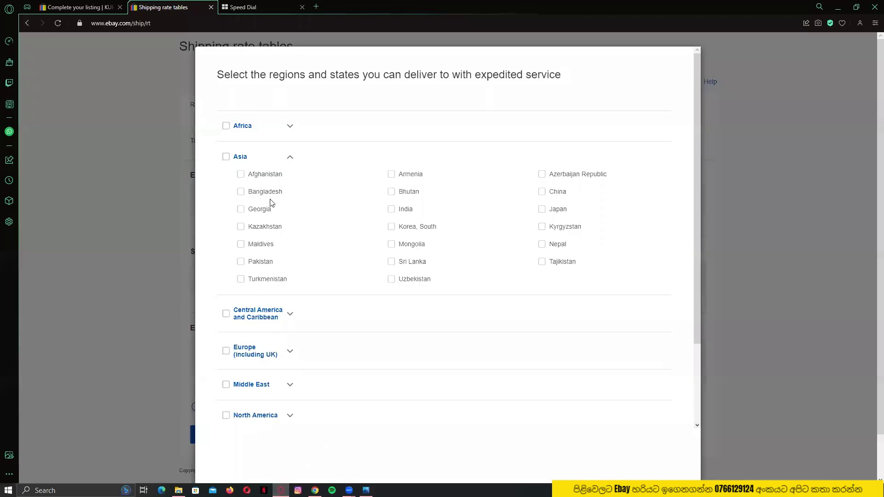
In the eBay rate table, add Bangladesh in Asia as an expedited shipping region and save the region selection
{"action": "left_click", "coordinate": [241, 191]}
{"action": "scroll", "coordinate": [373, 281], "scroll_direction": "down", "scroll_amount": 2}
{"action": "scroll", "coordinate": [494, 327], "scroll_direction": "down", "scroll_amount": 1}
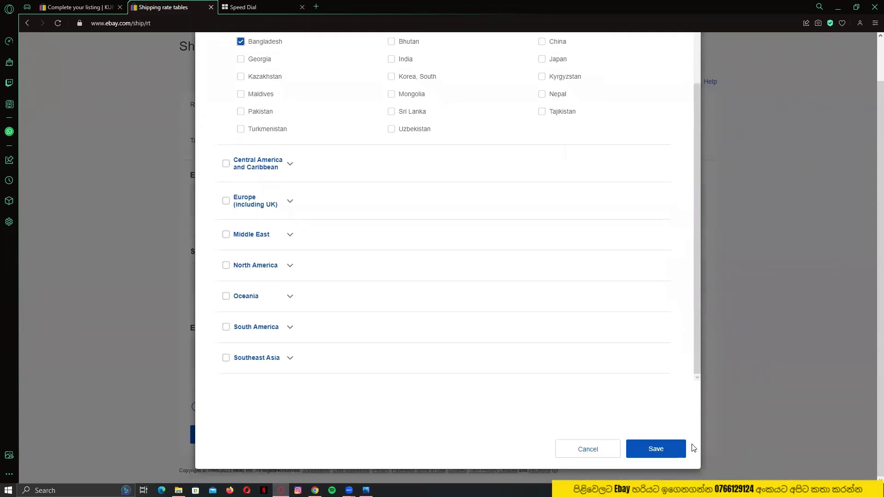
{"action": "left_click", "coordinate": [669, 447]}
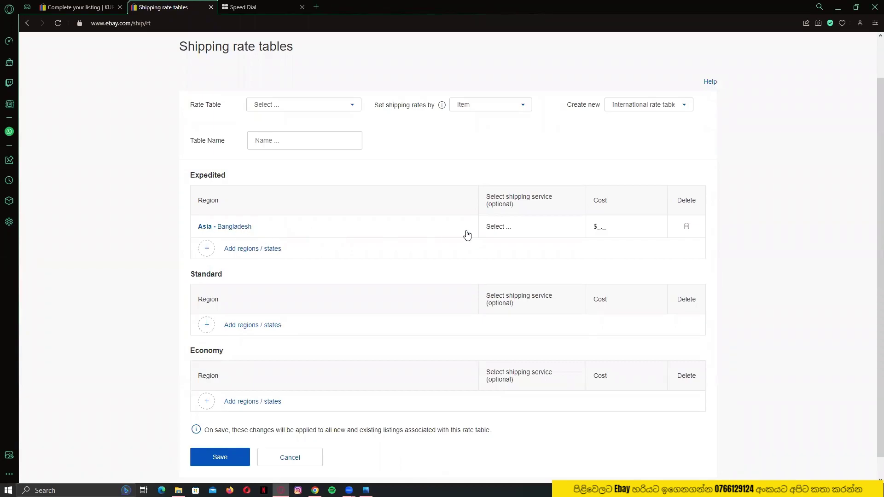
Set Bangladesh's shipping service to Expedited International Shipping and its cost to $16.59, checking the converted amount in Chrome
{"action": "left_click", "coordinate": [515, 231]}
{"action": "left_click", "coordinate": [535, 225]}
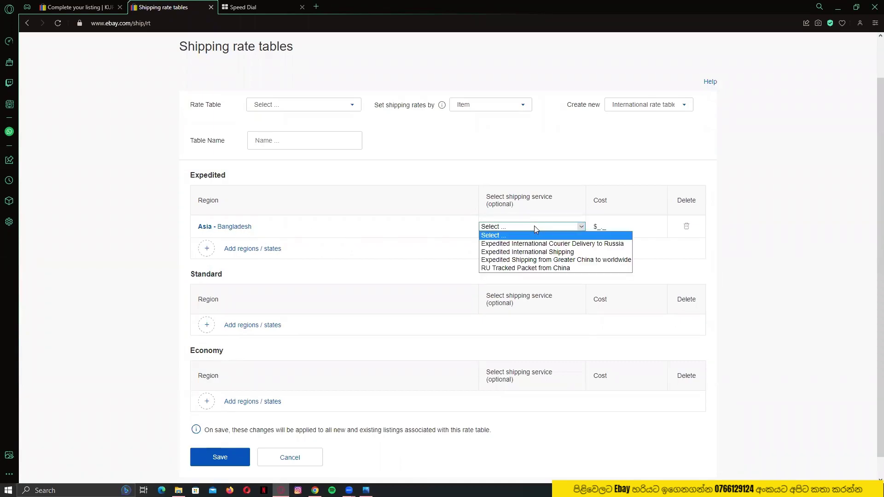
{"action": "left_click", "coordinate": [532, 252]}
{"action": "left_click", "coordinate": [612, 227]}
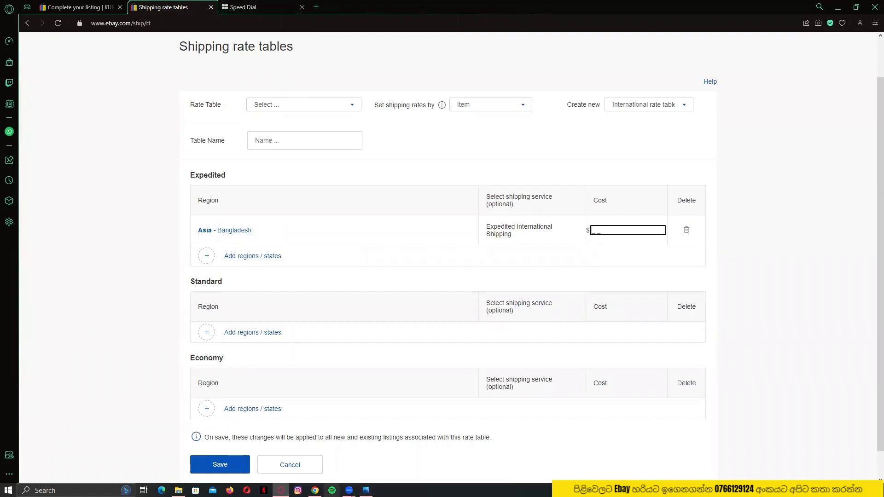
{"action": "left_click", "coordinate": [315, 490]}
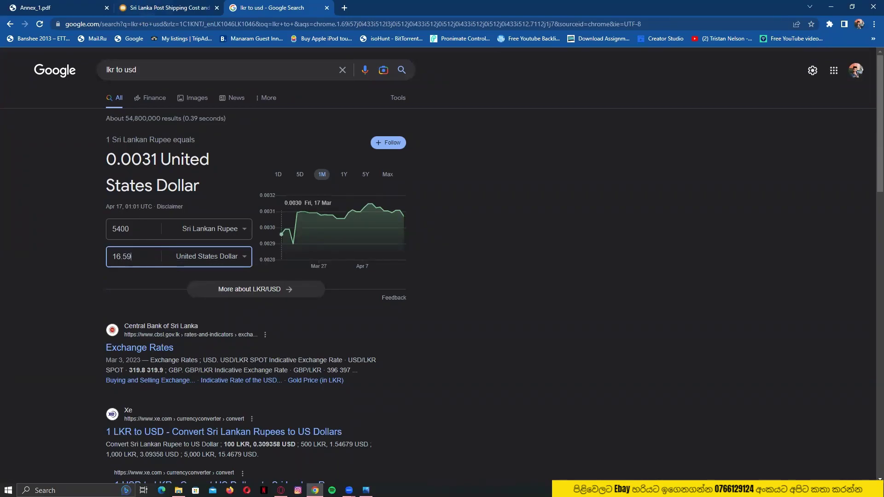
{"action": "left_click", "coordinate": [281, 490]}
{"action": "left_click", "coordinate": [617, 225]}
{"action": "left_click", "coordinate": [607, 229]}
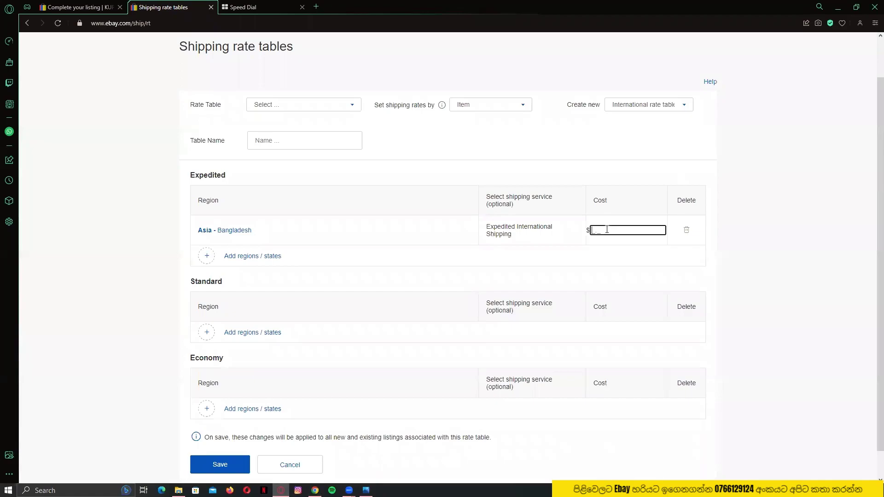
{"action": "type", "text": "16.59"}
{"action": "left_click", "coordinate": [797, 236]}
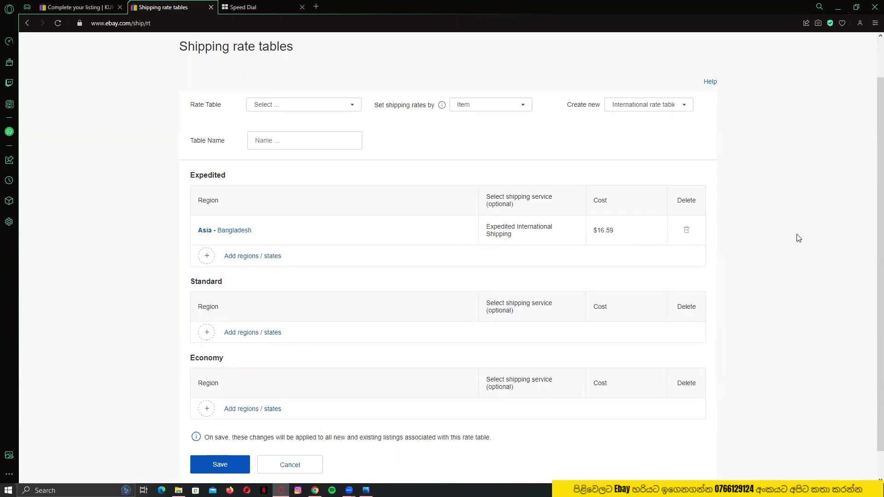
Open the expedited Asian country list, look up Bhutan's 250 g EMS rate in Chrome, and convert 3350 Sri Lankan Rupees to US Dollars
{"action": "left_click", "coordinate": [228, 256]}
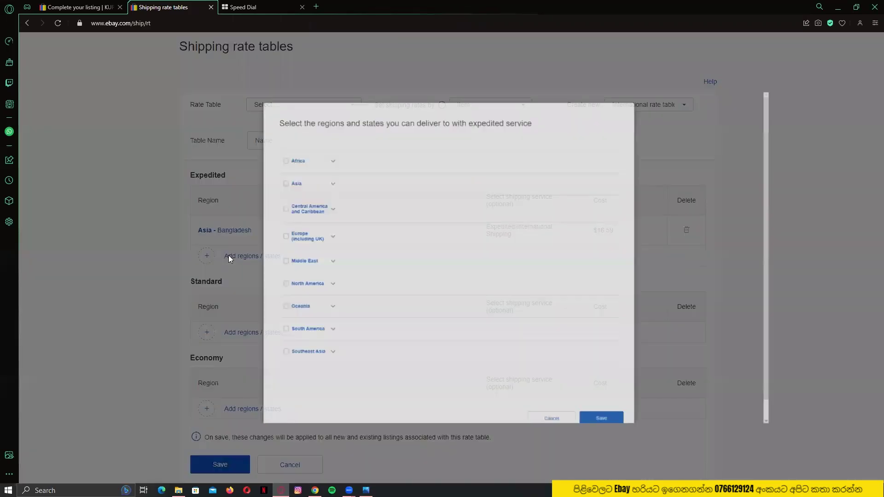
{"action": "left_click", "coordinate": [290, 157]}
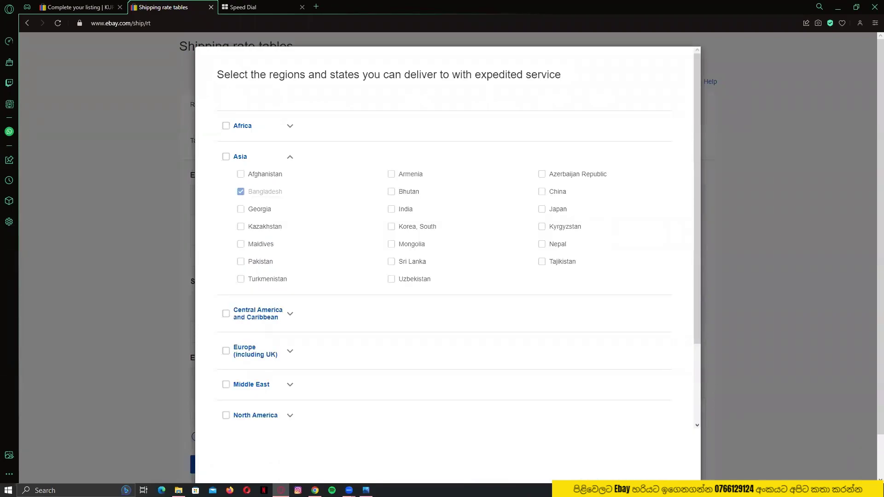
{"action": "mouse_move", "coordinate": [315, 491]}
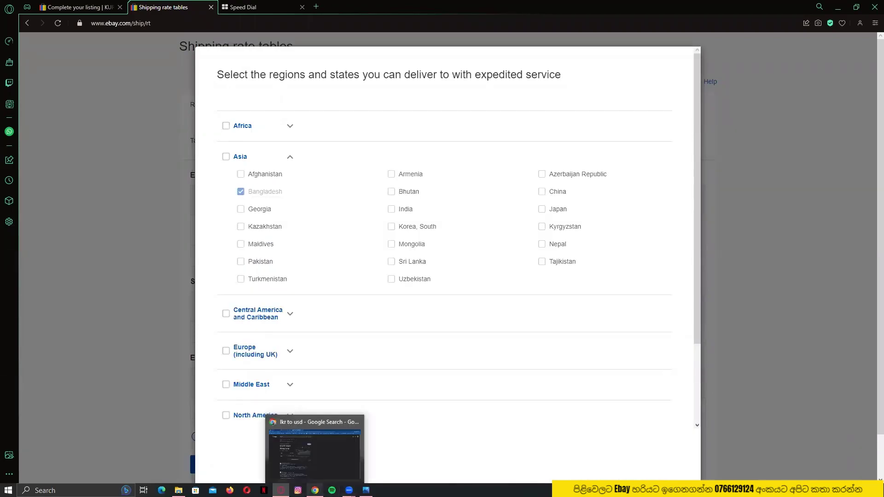
{"action": "left_click", "coordinate": [312, 476]}
{"action": "left_click", "coordinate": [85, 4]}
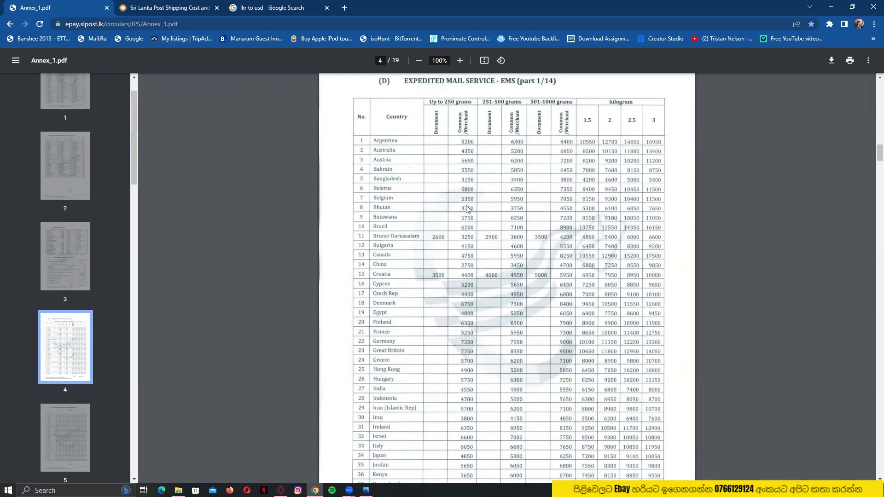
{"action": "left_click", "coordinate": [272, 8]}
{"action": "left_click", "coordinate": [126, 227]}
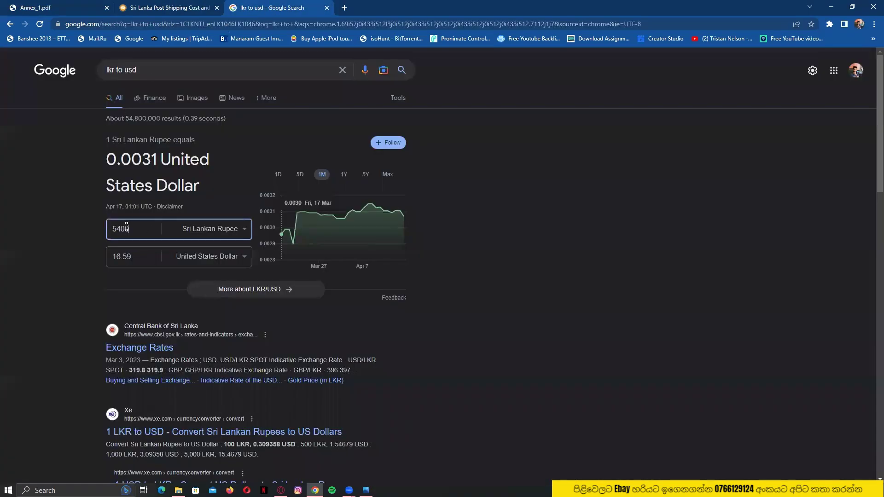
{"action": "left_click_drag", "start_coordinate": [126, 226], "coordinate": [85, 230]}
{"action": "type", "text": "3350"}
Back on the eBay page, add Bhutan as an expedited shipping region and save the region selection
{"action": "left_click", "coordinate": [281, 491]}
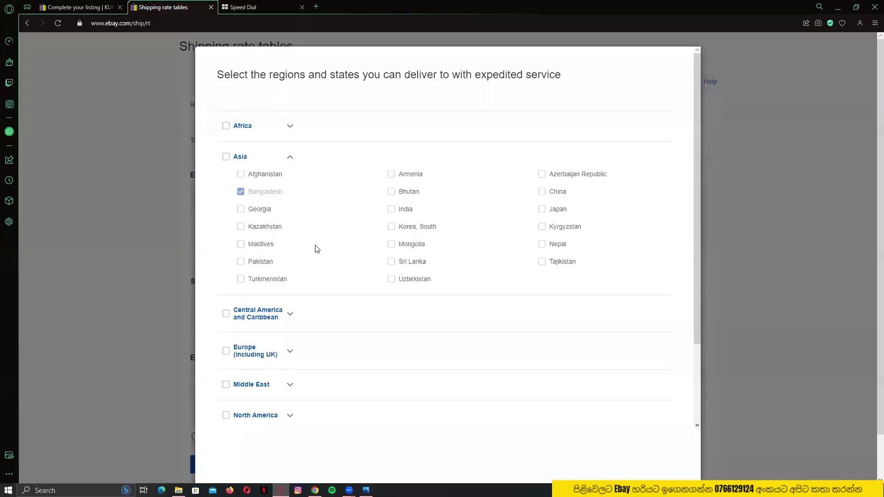
{"action": "left_click", "coordinate": [391, 192]}
{"action": "scroll", "coordinate": [504, 317], "scroll_direction": "down", "scroll_amount": 4}
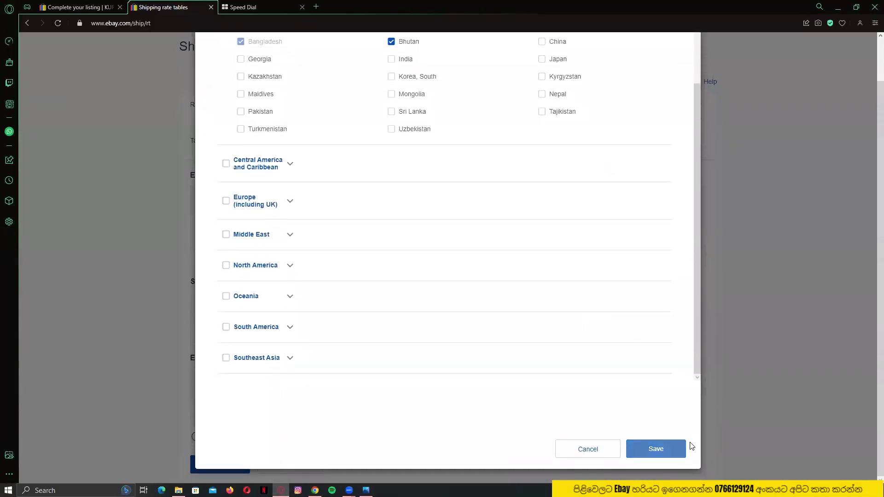
{"action": "left_click", "coordinate": [684, 446]}
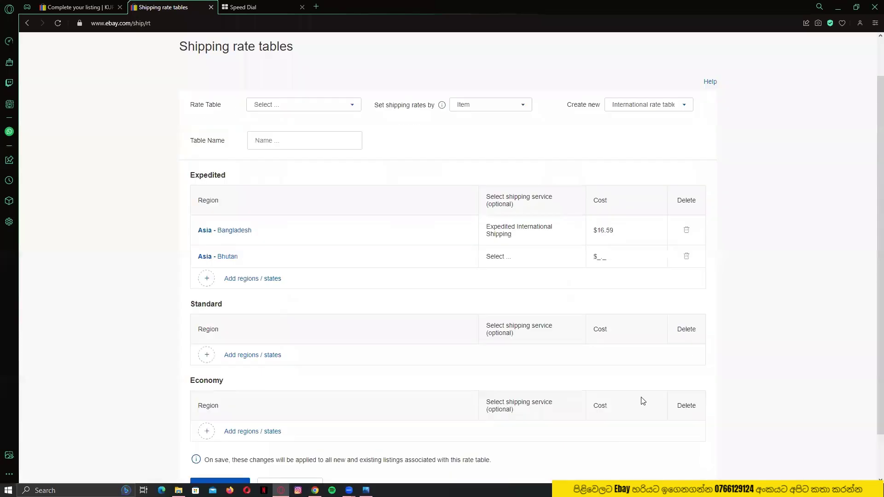
Set Bhutan's shipping service to Expedited International Shipping and its cost to $10.29
{"action": "left_click", "coordinate": [515, 257]}
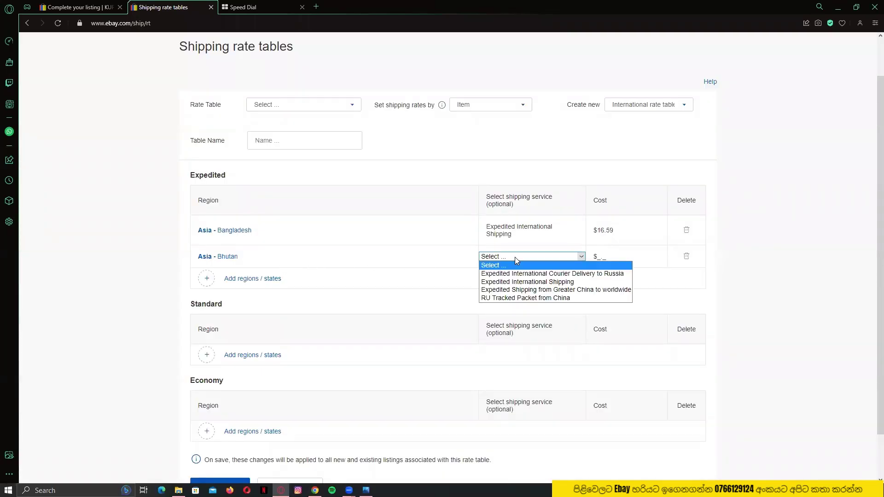
{"action": "left_click", "coordinate": [528, 282]}
{"action": "left_click", "coordinate": [613, 259]}
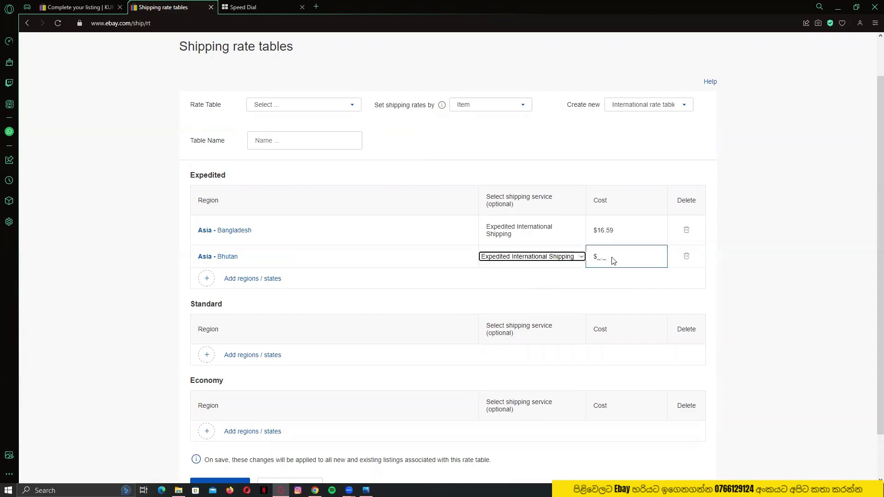
{"action": "type", "text": "1"}
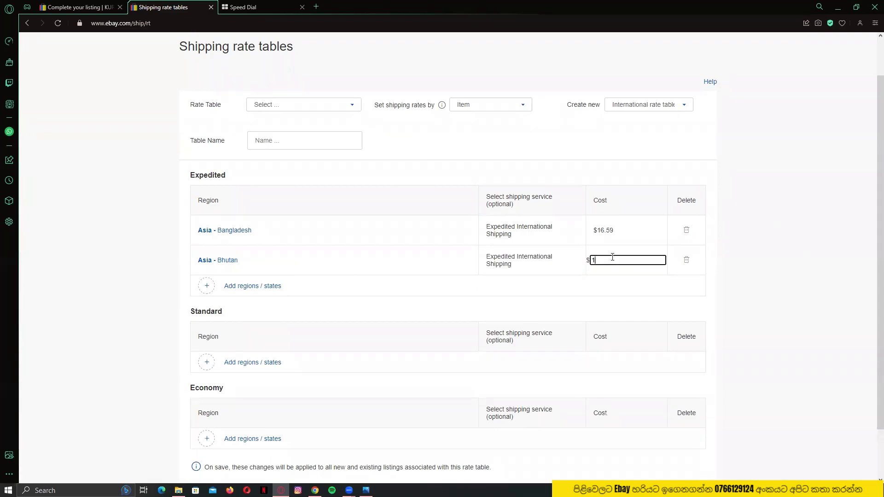
{"action": "type", "text": "0.29"}
{"action": "left_click", "coordinate": [738, 275]}
Name the rate table "srilanka", save it, and finish creating the table
{"action": "left_click", "coordinate": [274, 141]}
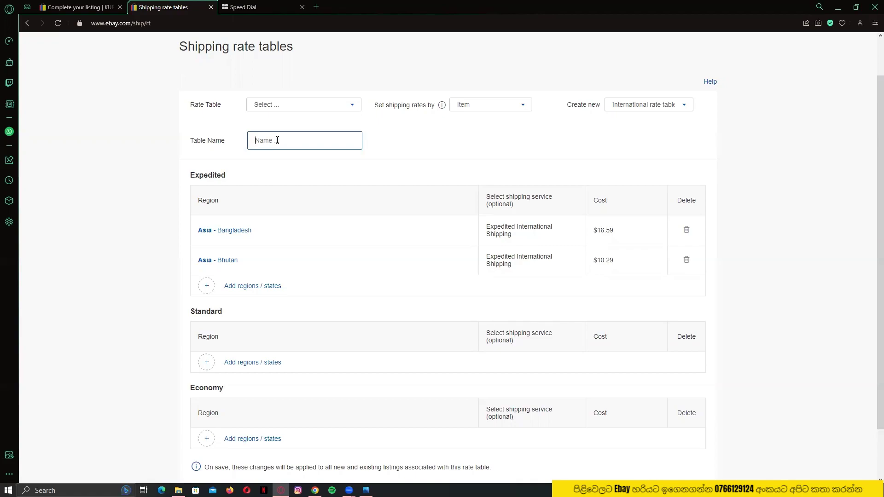
{"action": "type", "text": "srilanka"}
{"action": "scroll", "coordinate": [709, 348], "scroll_direction": "down", "scroll_amount": 1}
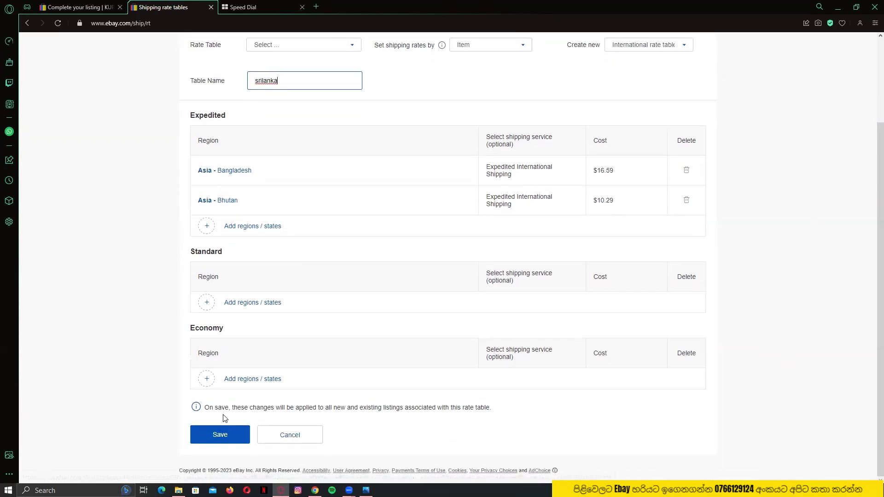
{"action": "left_click", "coordinate": [231, 431]}
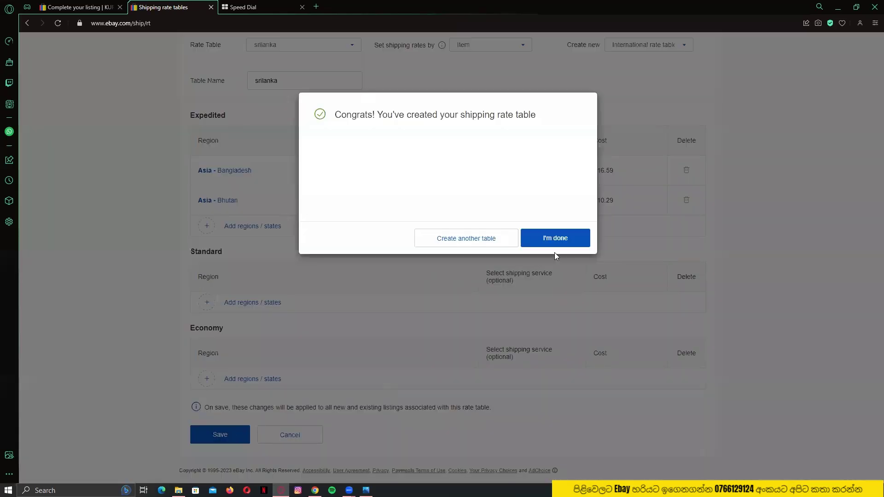
{"action": "left_click", "coordinate": [555, 239]}
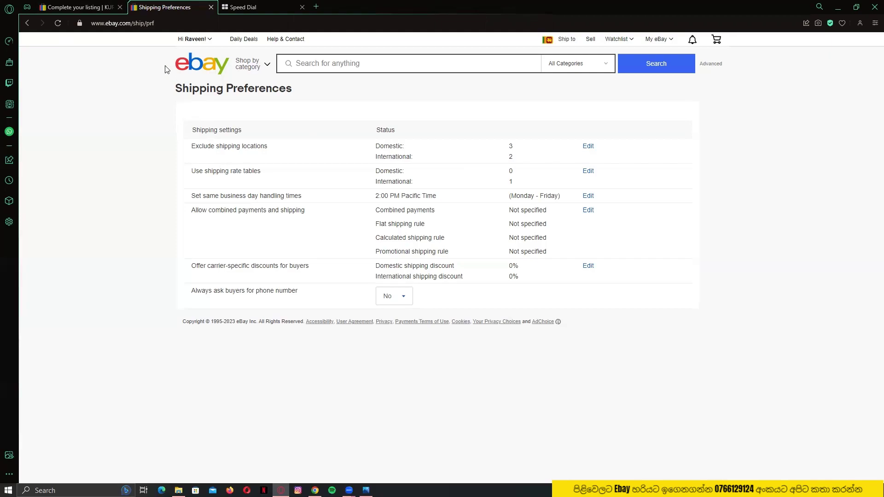
Examine the EMS, sea mail and air mail country-group tables in Annex_1.pdf in Chrome, and return to eBay's Shipping Preferences
{"action": "left_click", "coordinate": [315, 490]}
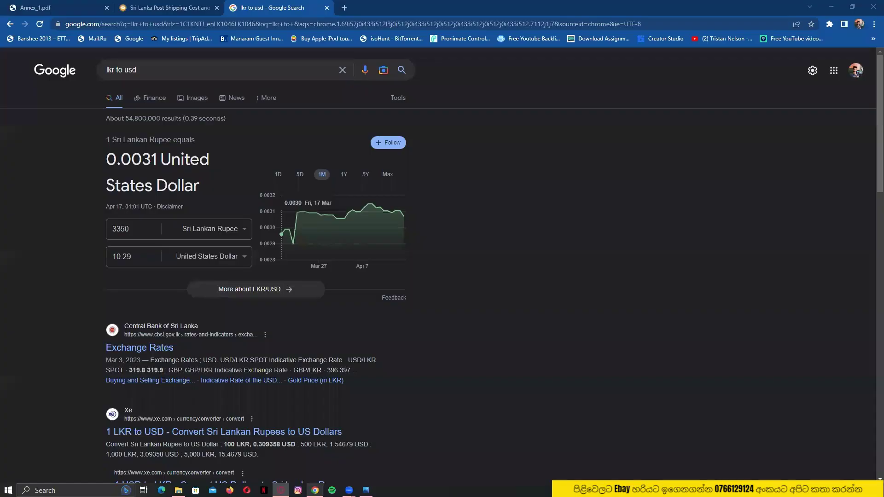
{"action": "left_click", "coordinate": [63, 5]}
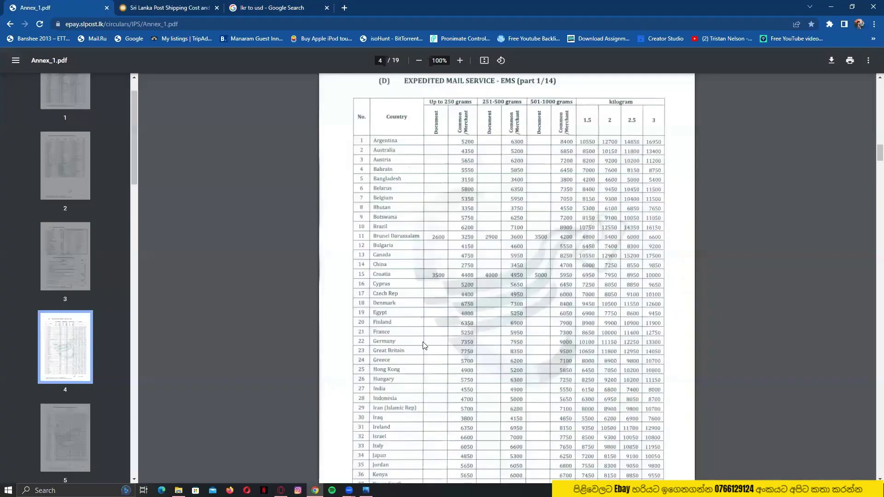
{"action": "scroll", "coordinate": [417, 338], "scroll_direction": "down", "scroll_amount": 10}
{"action": "scroll", "coordinate": [423, 342], "scroll_direction": "up", "scroll_amount": 6}
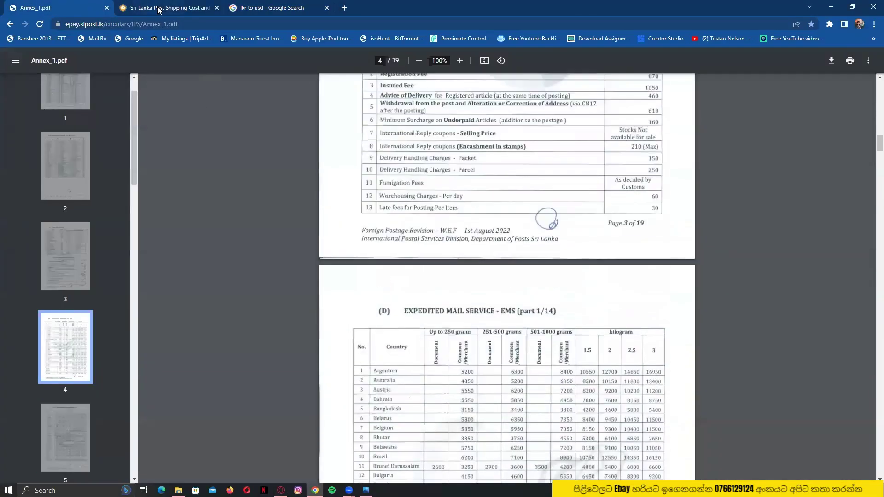
{"action": "key", "text": "ctrl+Tab"}
{"action": "left_click", "coordinate": [73, 5]}
{"action": "scroll", "coordinate": [512, 284], "scroll_direction": "up", "scroll_amount": 4}
{"action": "scroll", "coordinate": [512, 284], "scroll_direction": "up", "scroll_amount": 5}
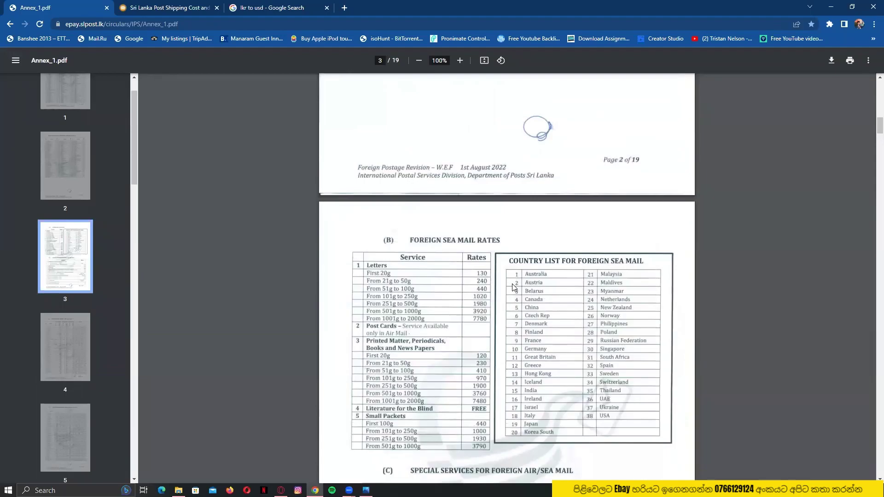
{"action": "scroll", "coordinate": [512, 317], "scroll_direction": "up", "scroll_amount": 7}
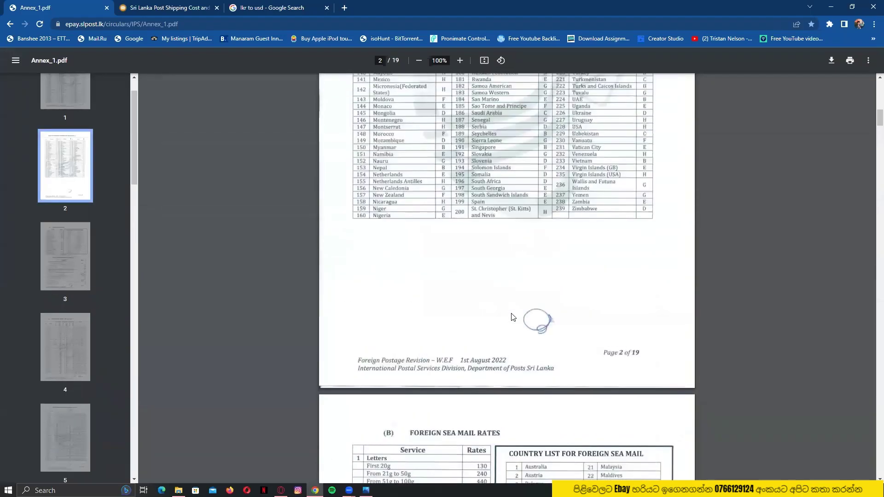
{"action": "scroll", "coordinate": [513, 317], "scroll_direction": "up", "scroll_amount": 1}
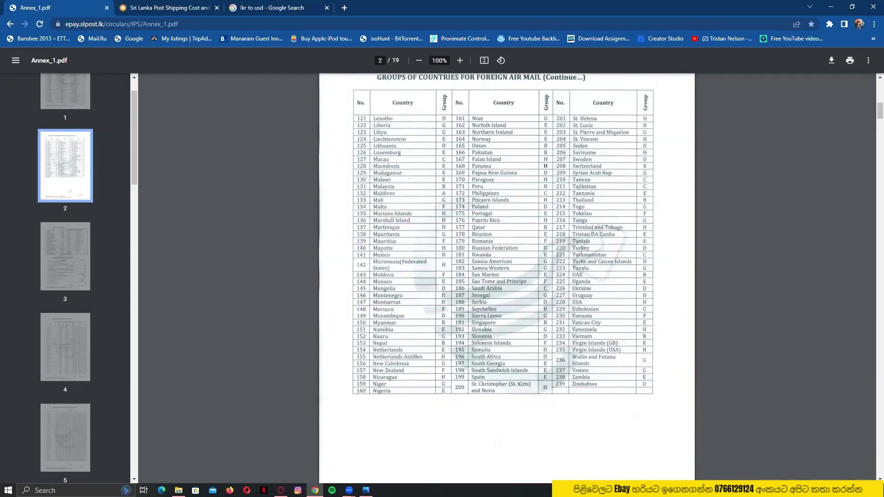
{"action": "left_click", "coordinate": [281, 490]}
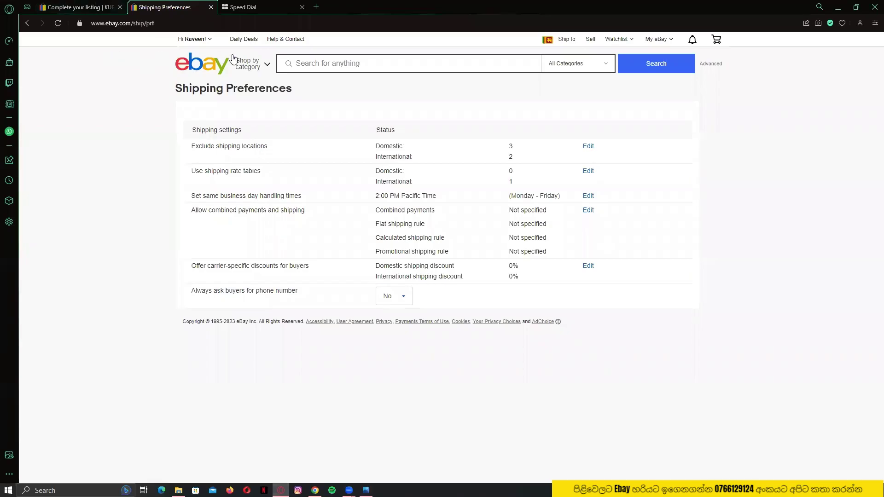
Return to the kurakkan flour listing draft and go to the rate table setting of its international shipping section
{"action": "left_click", "coordinate": [103, 7]}
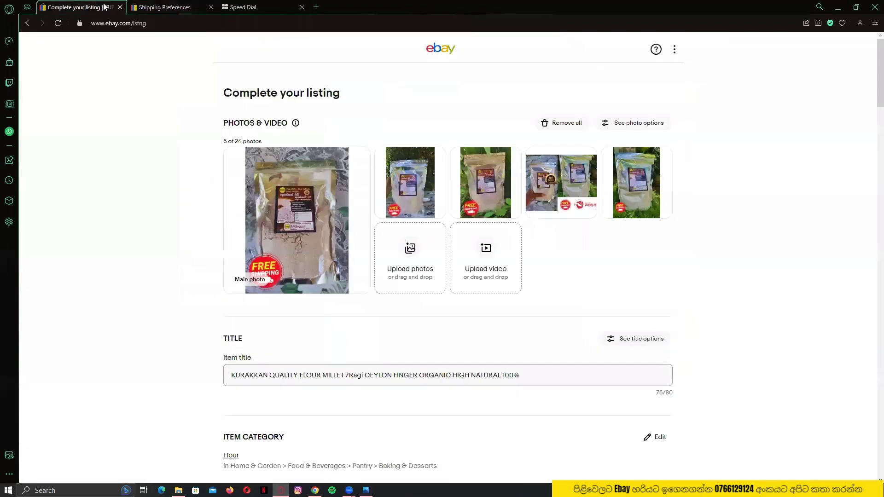
{"action": "scroll", "coordinate": [477, 339], "scroll_direction": "down", "scroll_amount": 20}
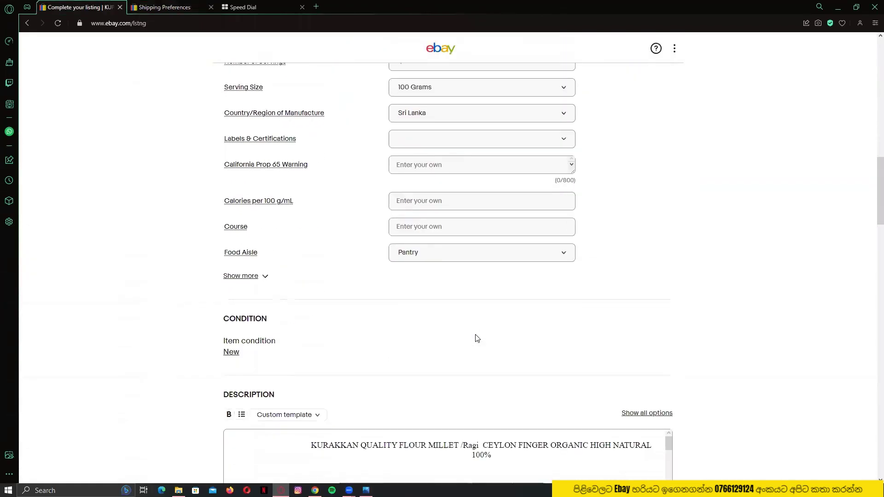
{"action": "scroll", "coordinate": [477, 339], "scroll_direction": "down", "scroll_amount": 15}
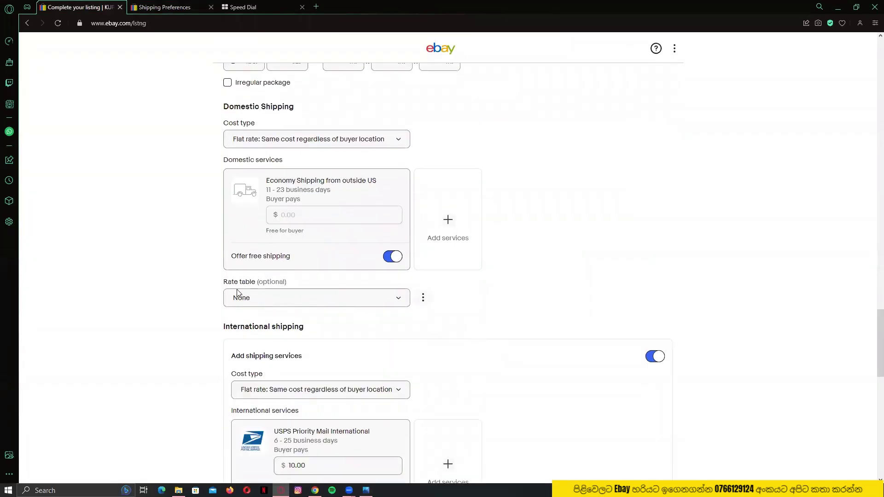
{"action": "scroll", "coordinate": [399, 303], "scroll_direction": "down", "scroll_amount": 5}
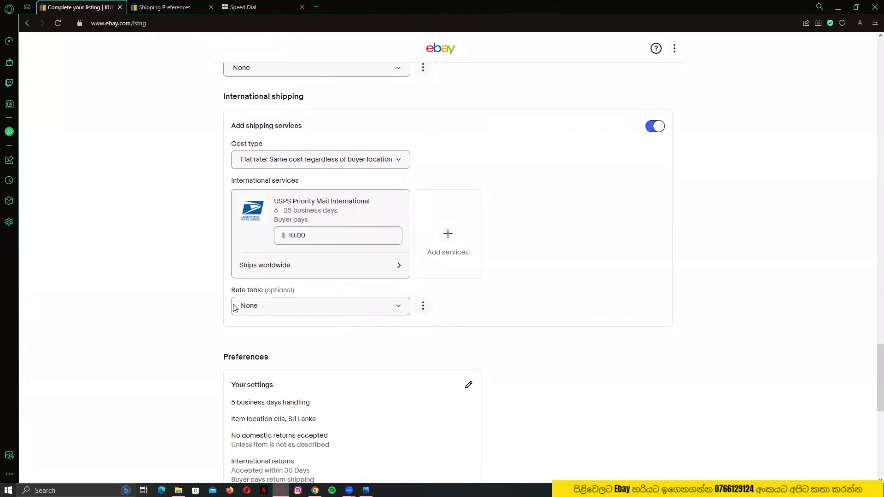
{"action": "left_click", "coordinate": [336, 311]}
{"action": "left_click", "coordinate": [422, 307]}
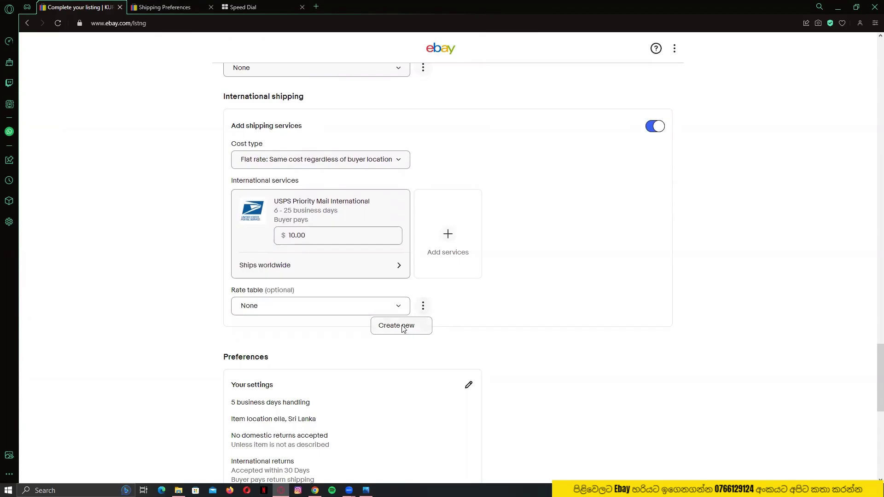
{"action": "left_click", "coordinate": [403, 329]}
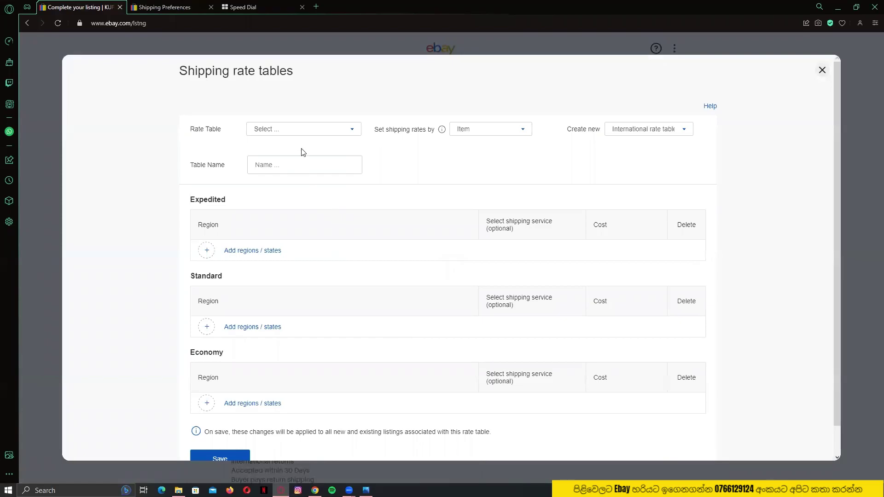
{"action": "left_click", "coordinate": [309, 129]}
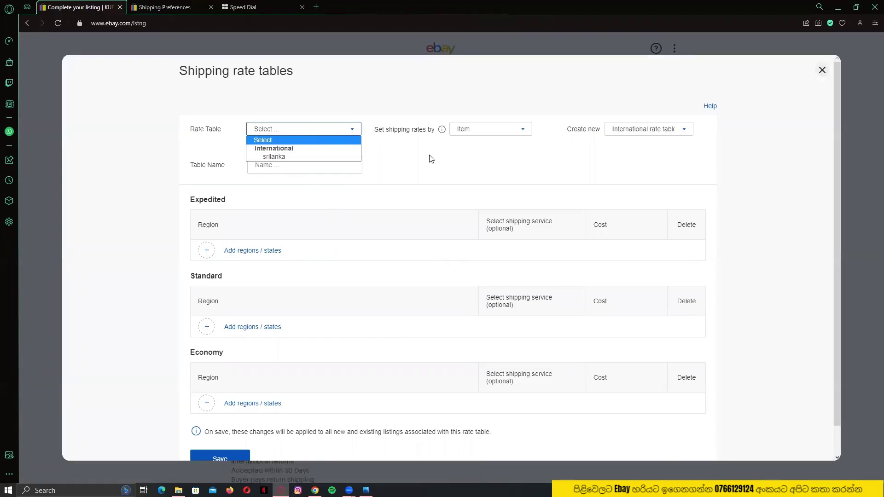
{"action": "left_click", "coordinate": [823, 70]}
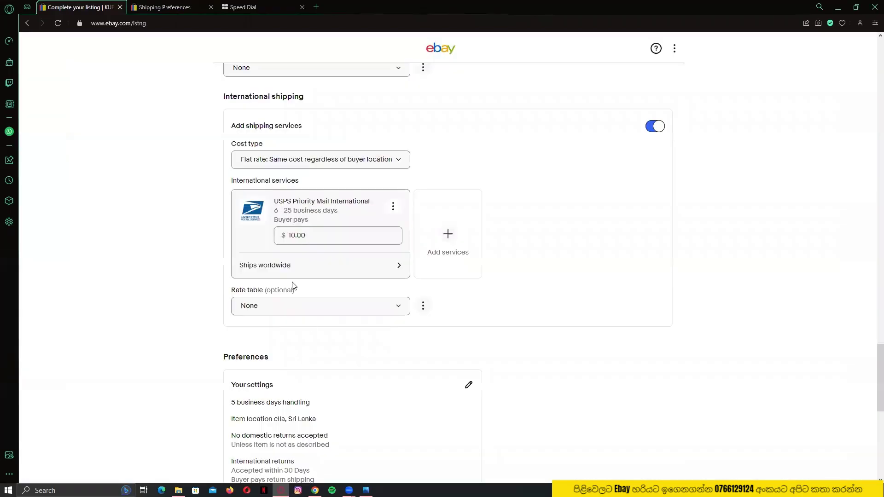
{"action": "left_click", "coordinate": [385, 305]}
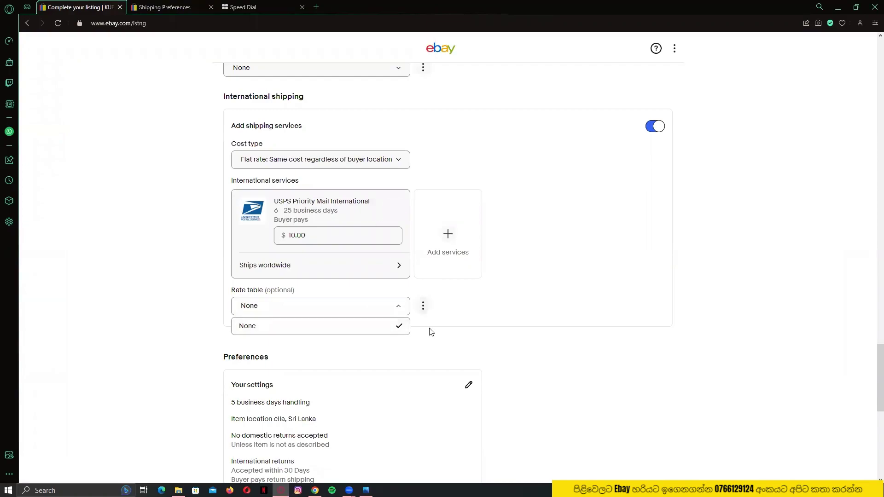
{"action": "left_click", "coordinate": [431, 311]}
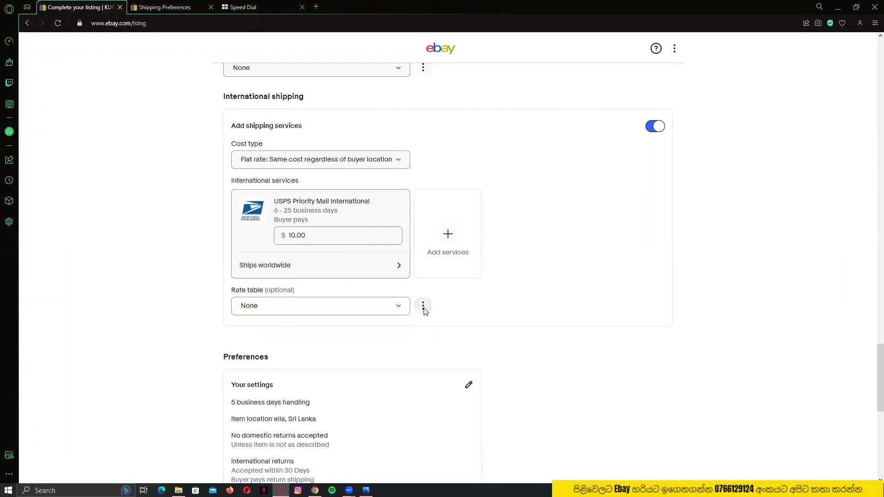
{"action": "left_click", "coordinate": [424, 308]}
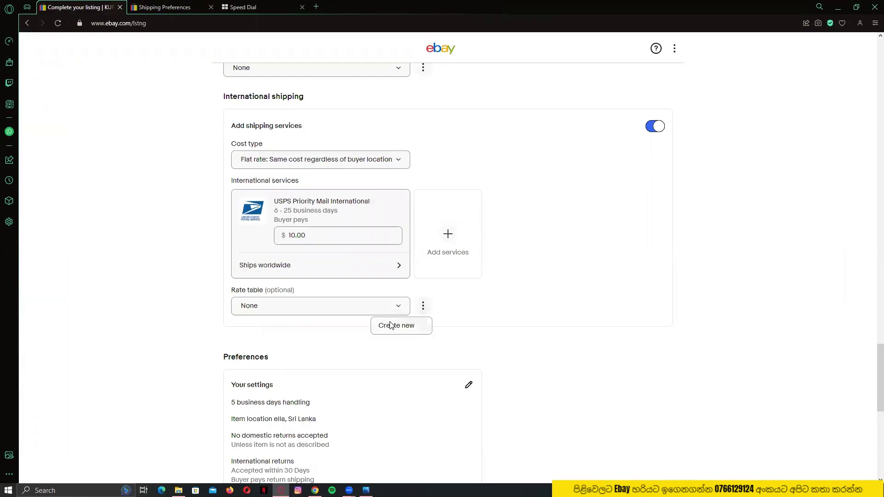
{"action": "left_click", "coordinate": [486, 291]}
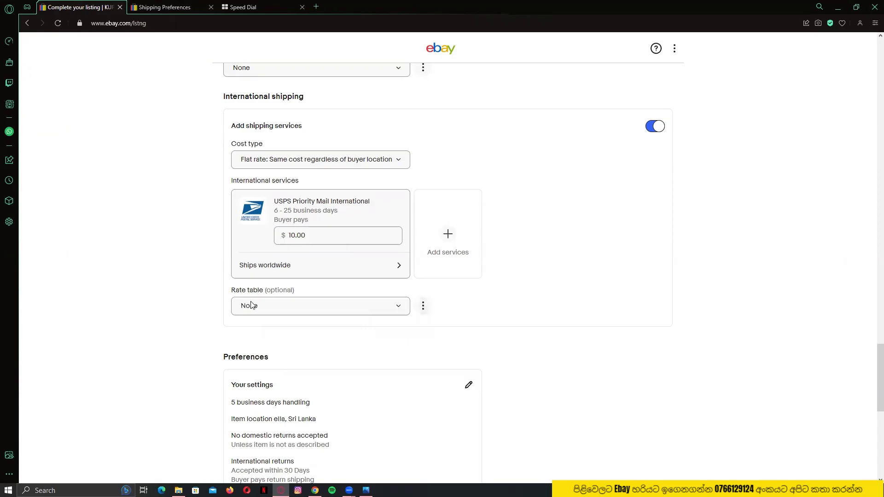
Open the rate table editor from the listing's international shipping section, load the "srilanka" table, and save it to apply it to the listing
{"action": "left_click", "coordinate": [423, 306]}
{"action": "left_click", "coordinate": [408, 326]}
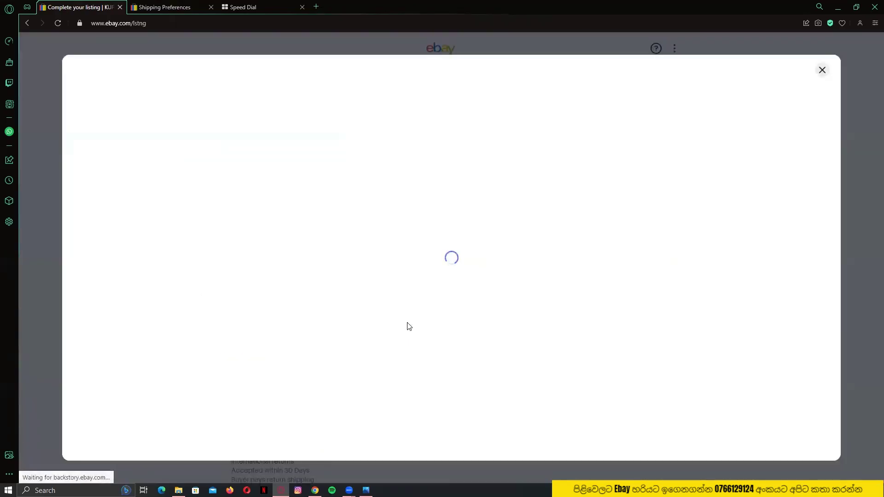
{"action": "scroll", "coordinate": [361, 322], "scroll_direction": "down", "scroll_amount": 1}
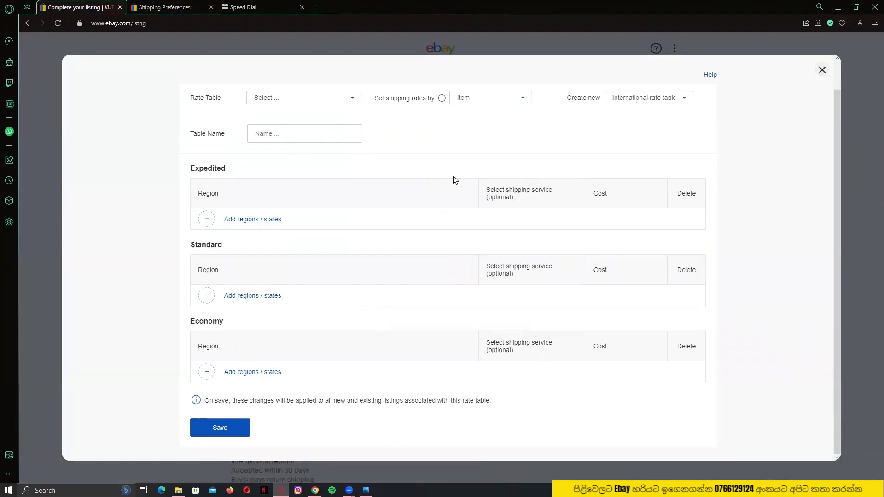
{"action": "scroll", "coordinate": [447, 280], "scroll_direction": "up", "scroll_amount": 1}
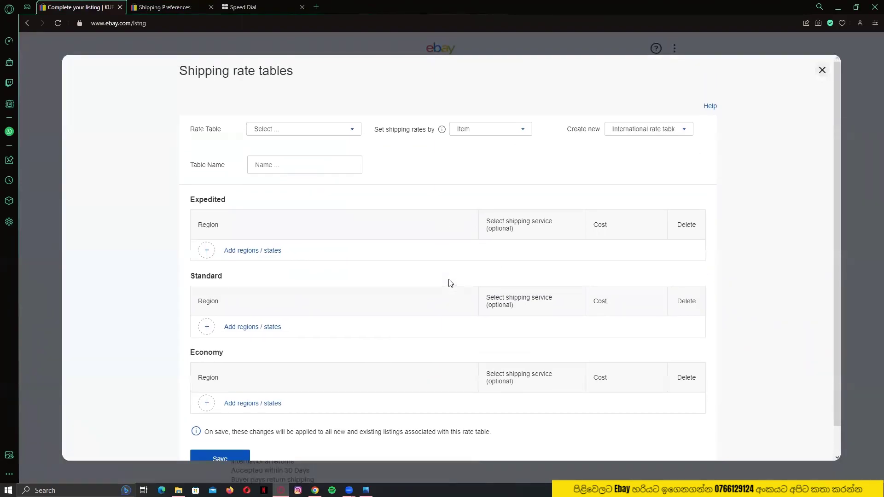
{"action": "left_click", "coordinate": [288, 132]}
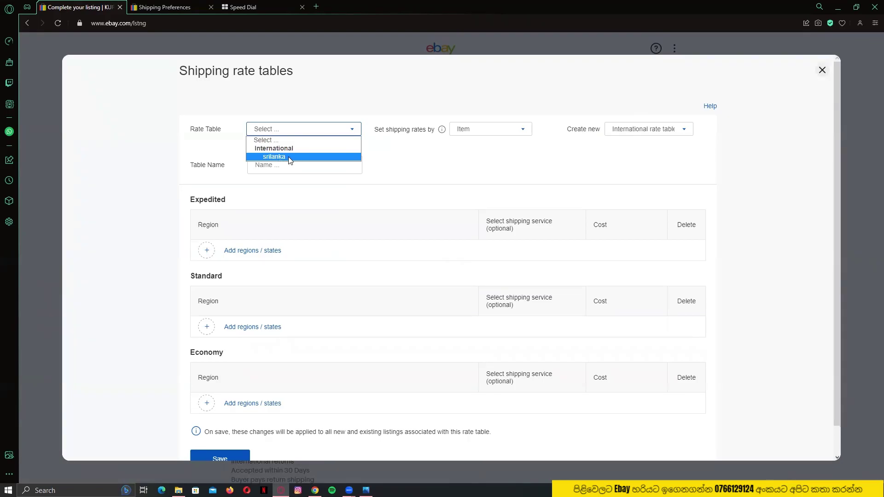
{"action": "left_click", "coordinate": [289, 157]}
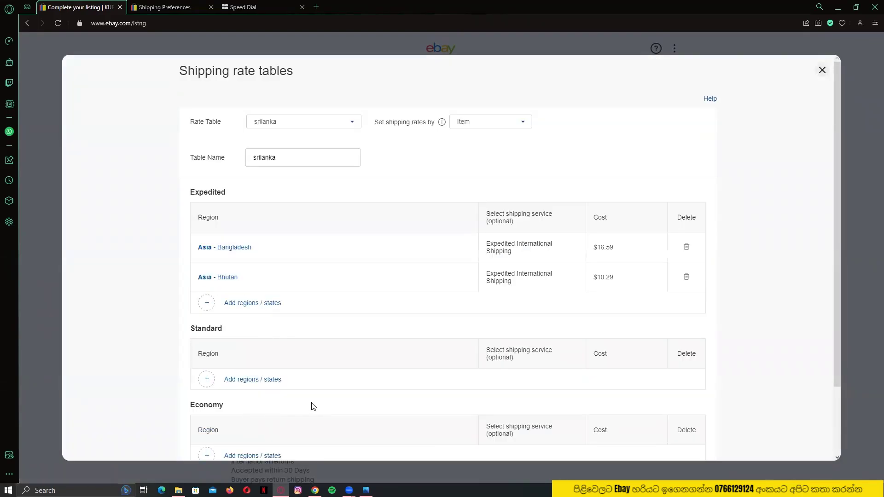
{"action": "scroll", "coordinate": [311, 405], "scroll_direction": "down", "scroll_amount": 2}
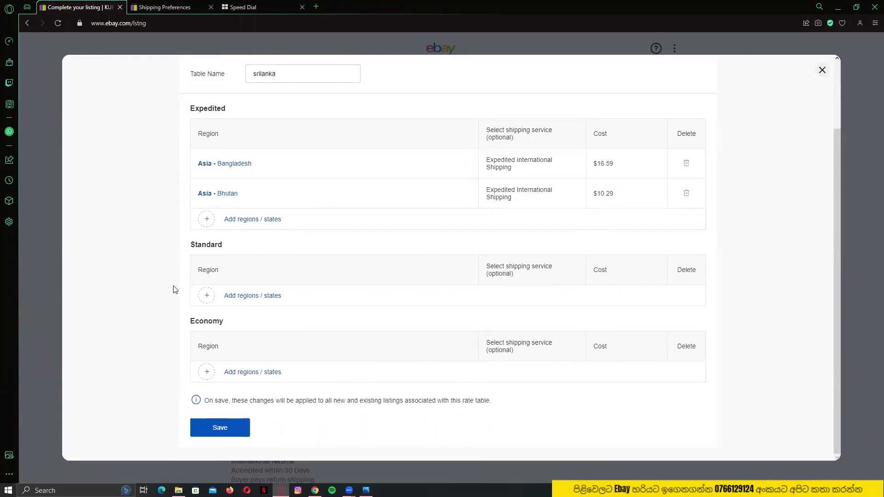
{"action": "left_click", "coordinate": [227, 433]}
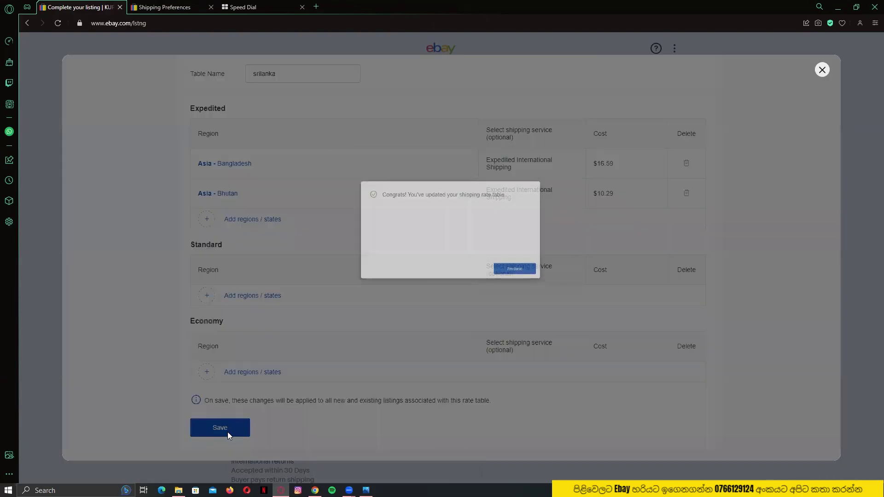
{"action": "left_click", "coordinate": [516, 269]}
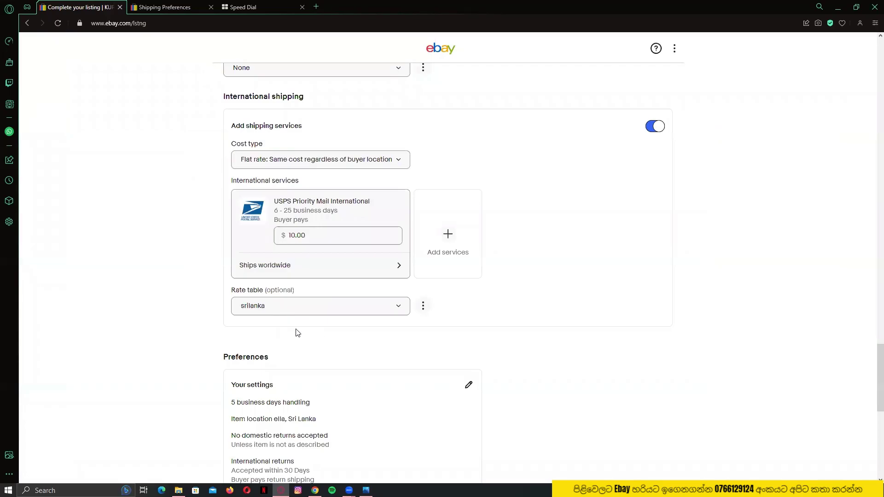
Review the listing's shipping, return, payment and charity settings through to the final listing options
{"action": "scroll", "coordinate": [325, 332], "scroll_direction": "up", "scroll_amount": 7}
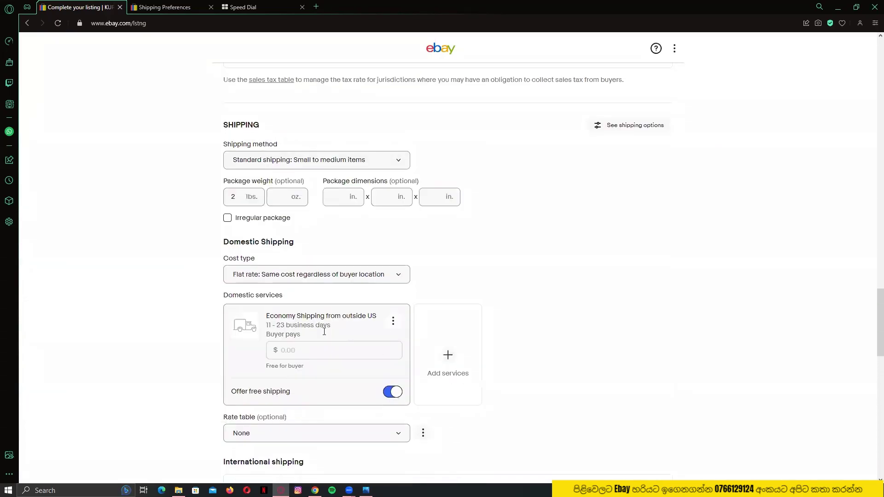
{"action": "scroll", "coordinate": [325, 335], "scroll_direction": "down", "scroll_amount": 8}
{"action": "scroll", "coordinate": [326, 336], "scroll_direction": "down", "scroll_amount": 10}
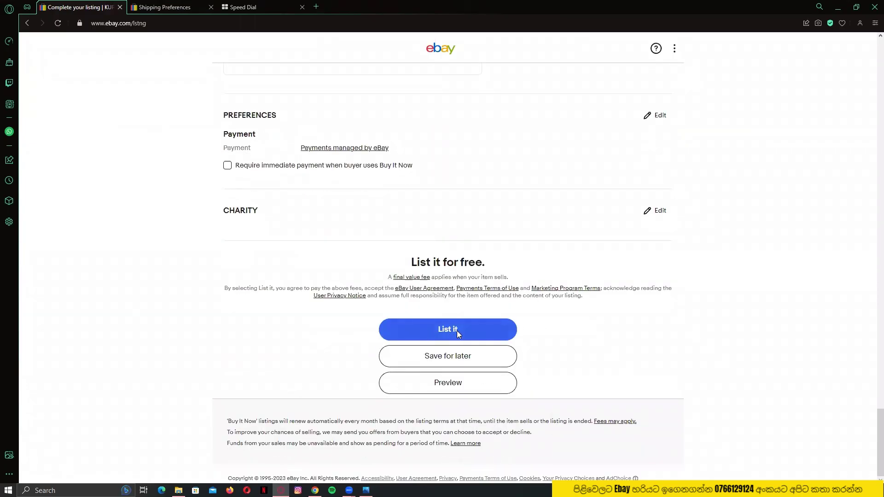
{"action": "left_click", "coordinate": [458, 332]}
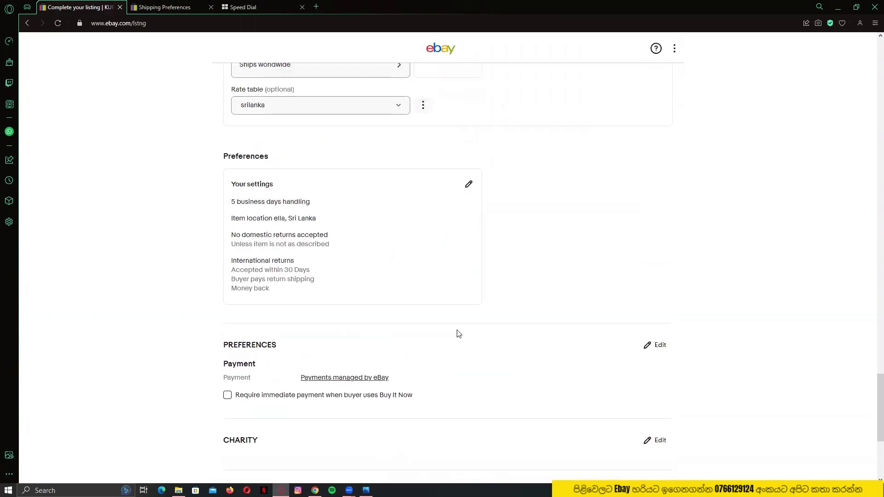
{"action": "scroll", "coordinate": [458, 333], "scroll_direction": "down", "scroll_amount": 5}
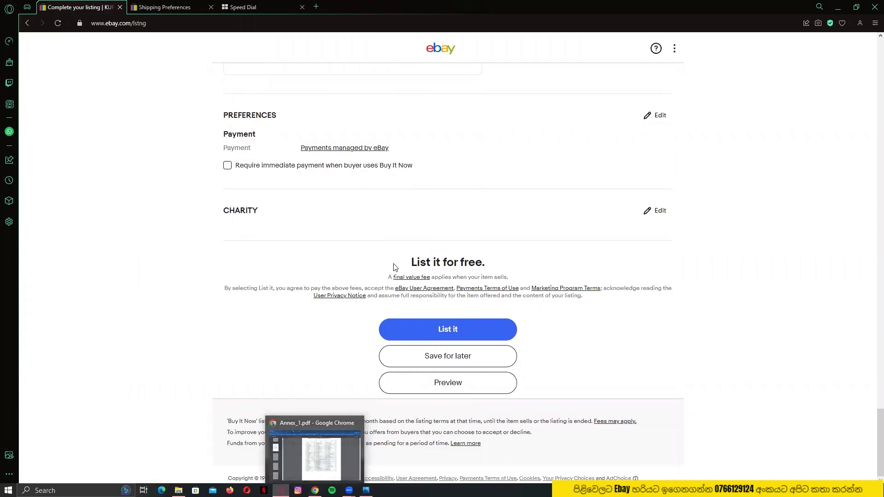
{"action": "scroll", "coordinate": [394, 265], "scroll_direction": "up", "scroll_amount": 3}
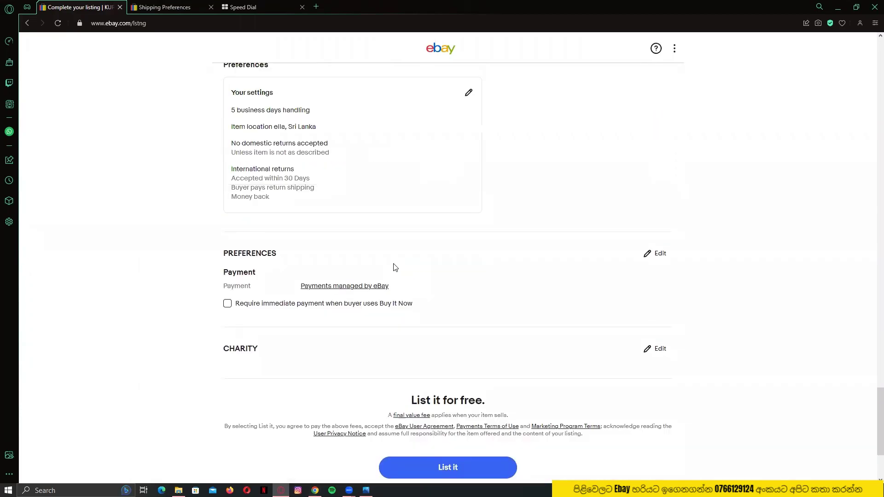